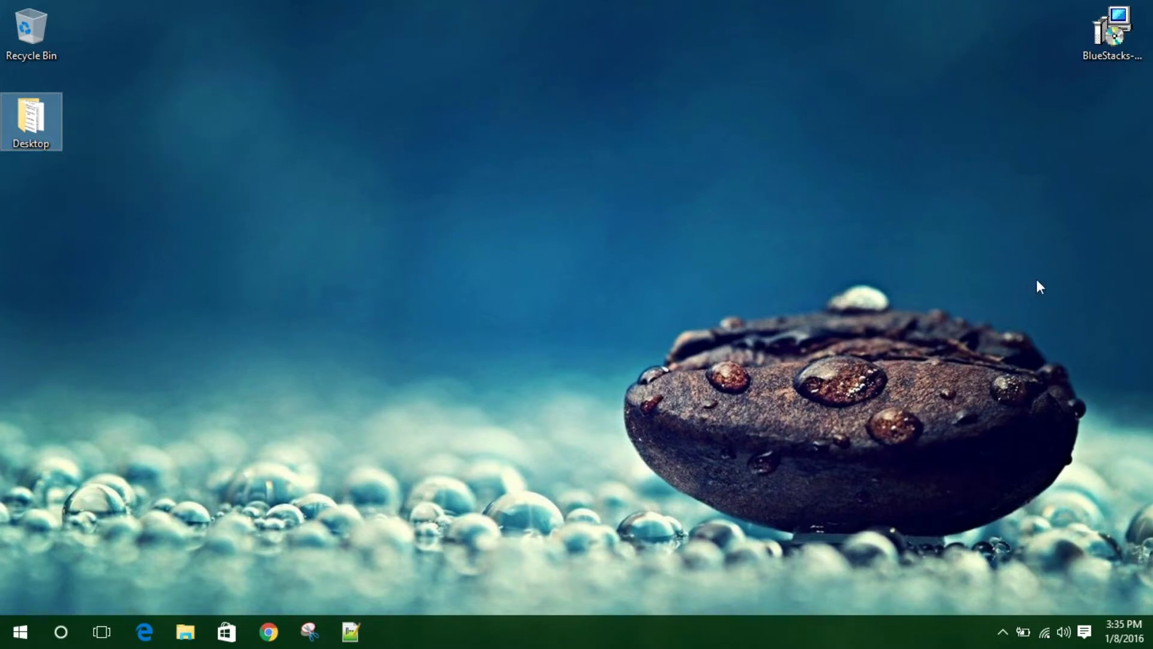
# Select the BlueStacks installer file on the desktop.
pyautogui.click(1090, 21)
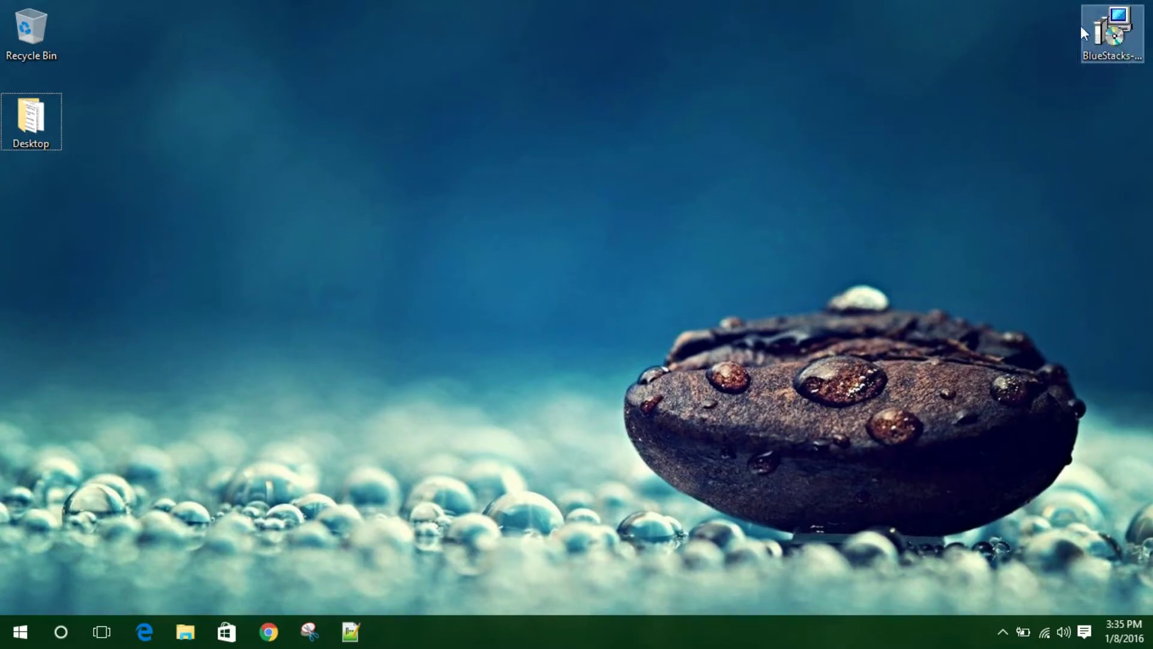
# Run the BlueStacks installer and move its extraction progress window aside until extraction finishes.
pyautogui.doubleClick(1101, 45)
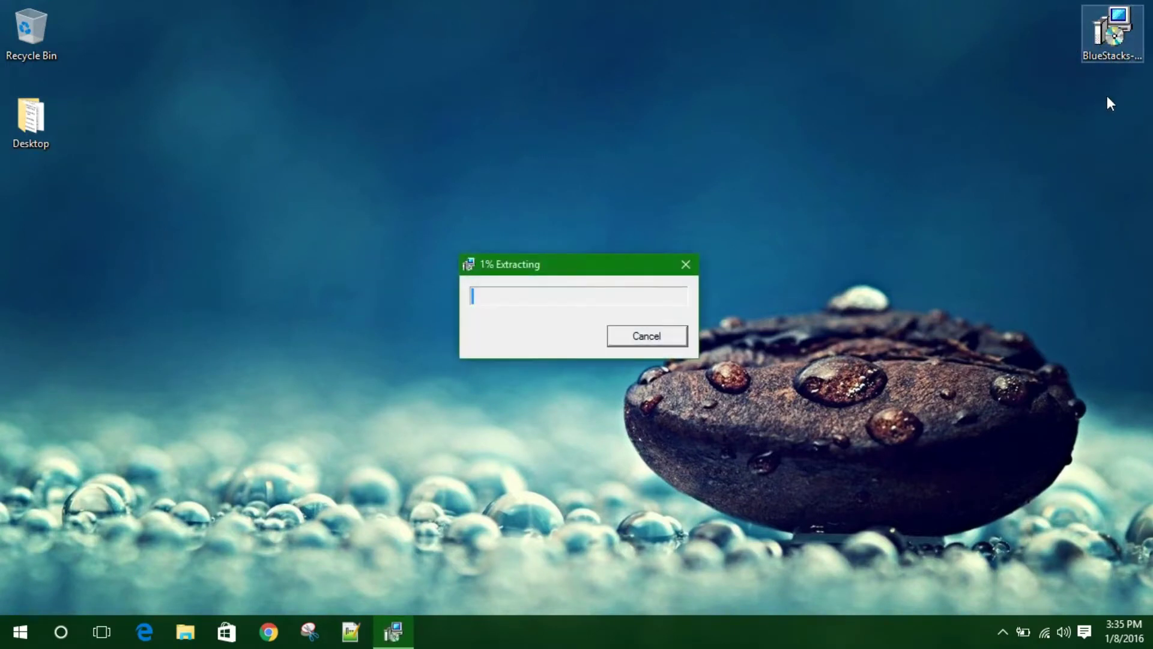
pyautogui.moveTo(573, 257); pyautogui.dragTo(596, 51)
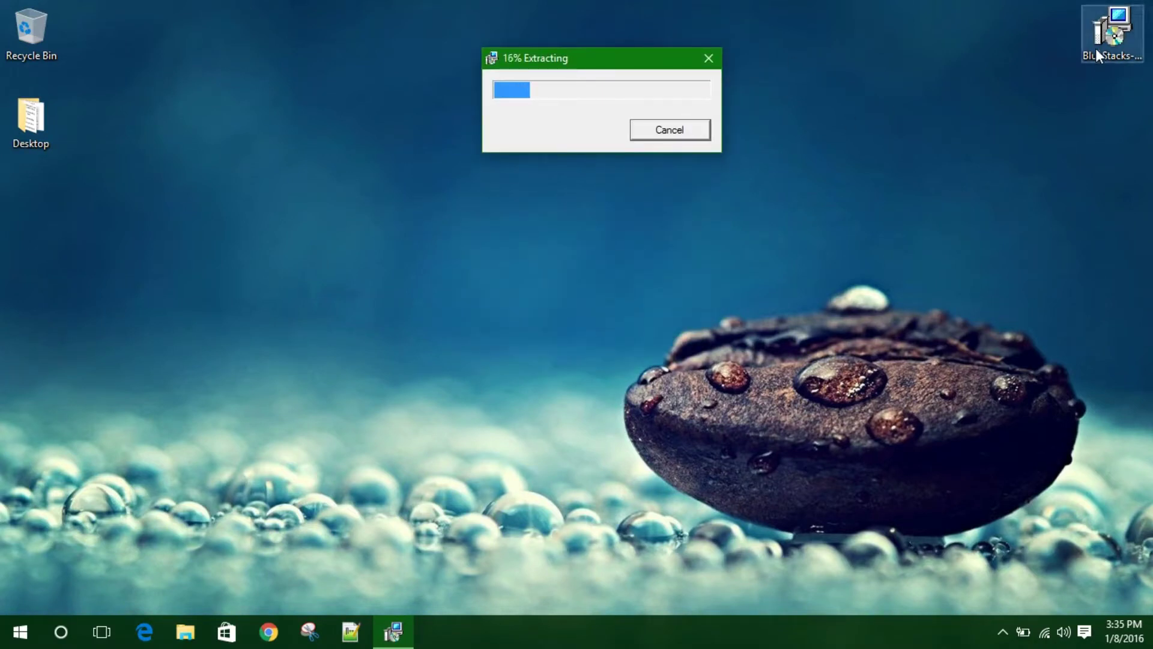
pyautogui.moveTo(574, 62); pyautogui.dragTo(536, 145)
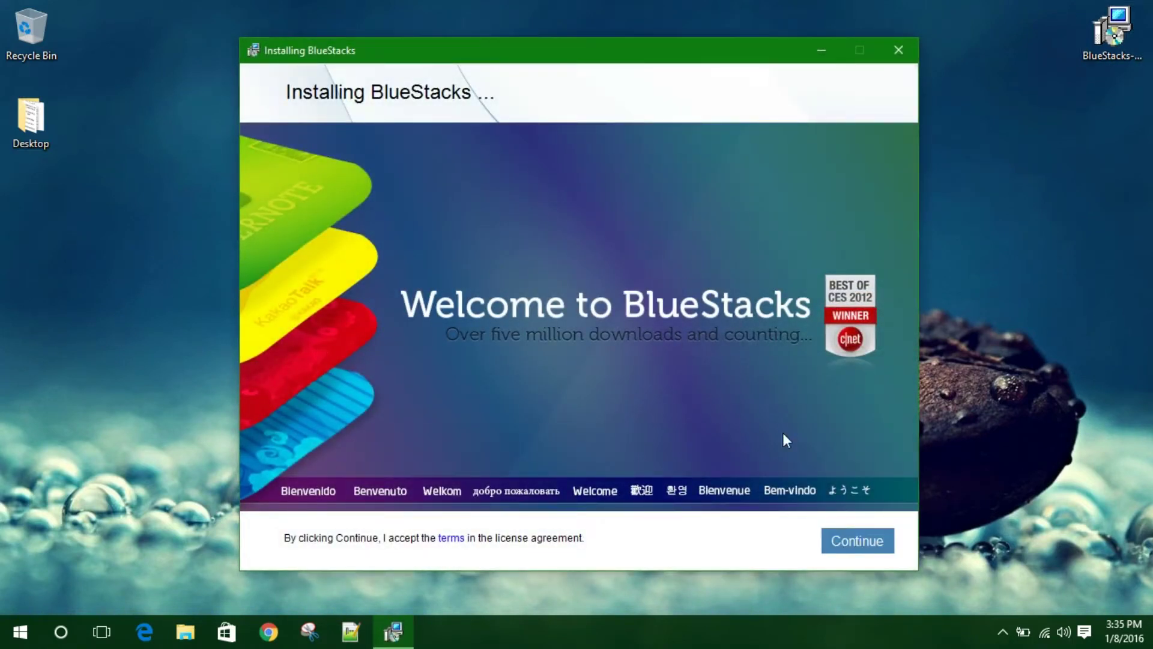
# Accept the license, keep C:\ProgramData as data location, and install with both options enabled.
pyautogui.click(846, 543)
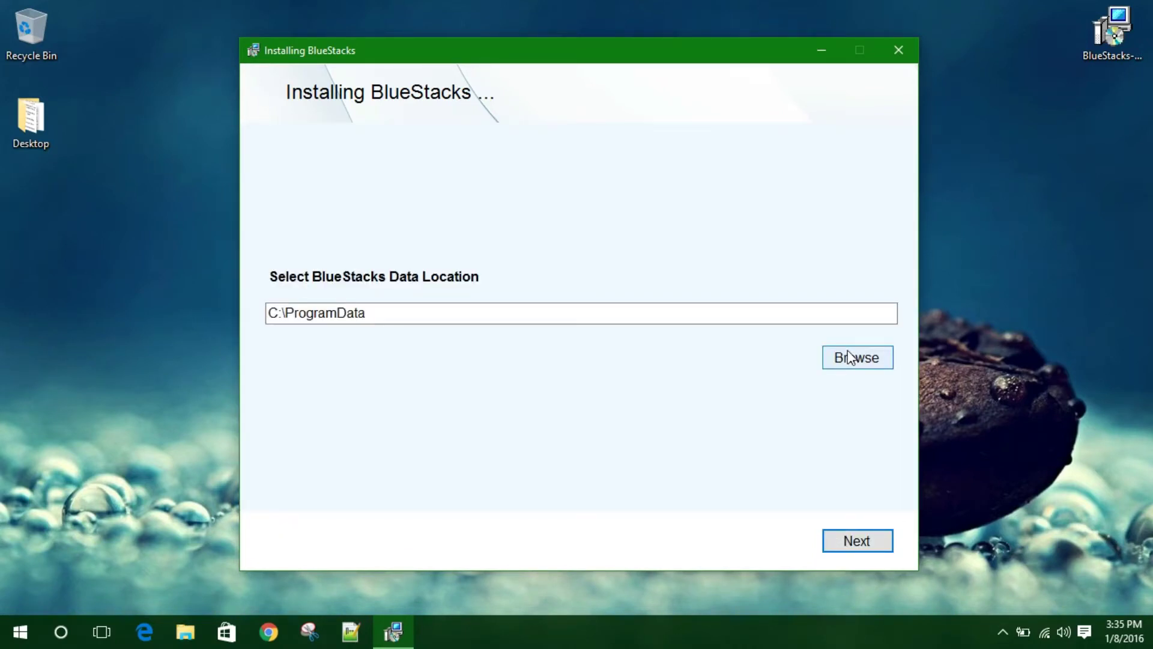
pyautogui.click(511, 319)
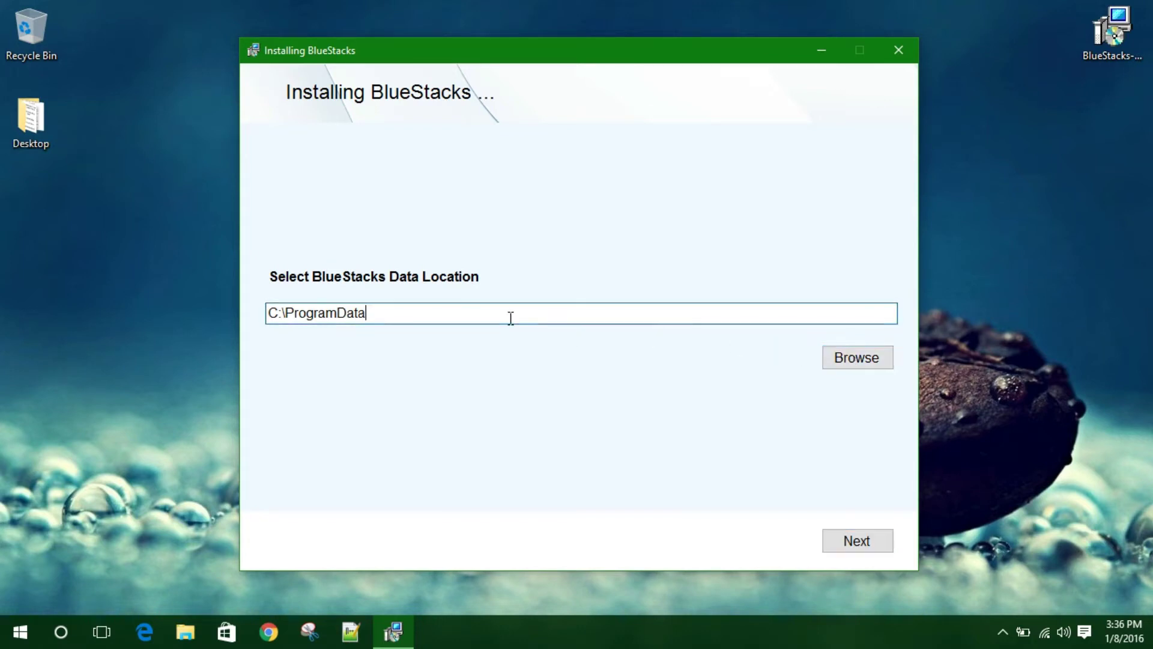
pyautogui.click(831, 544)
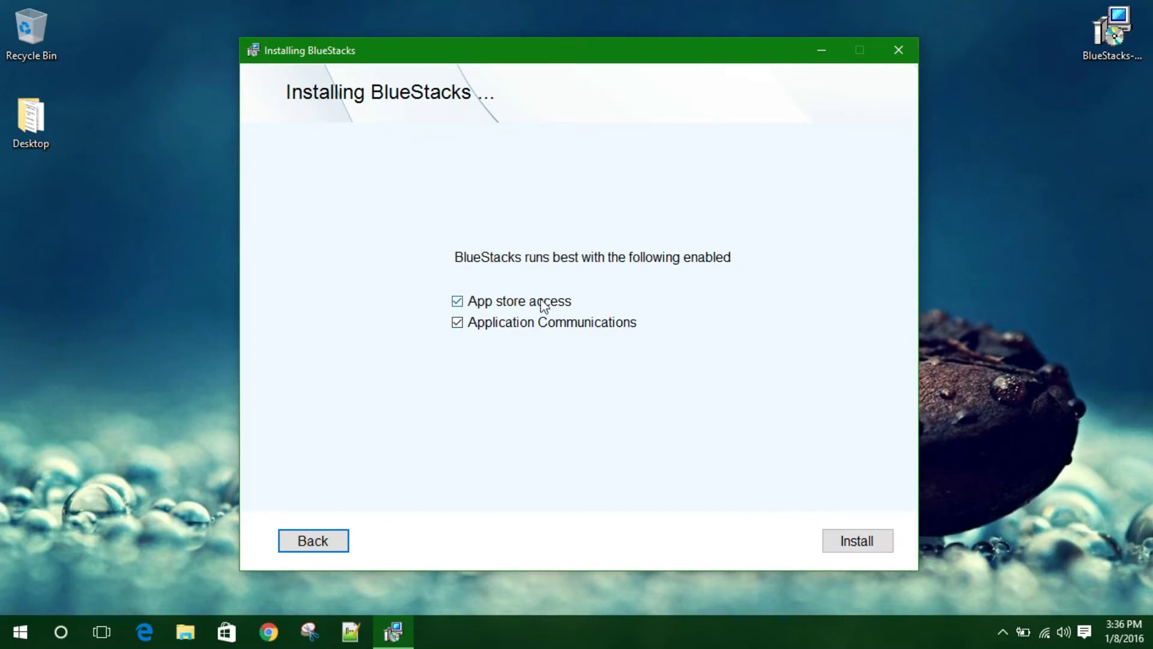
pyautogui.click(843, 547)
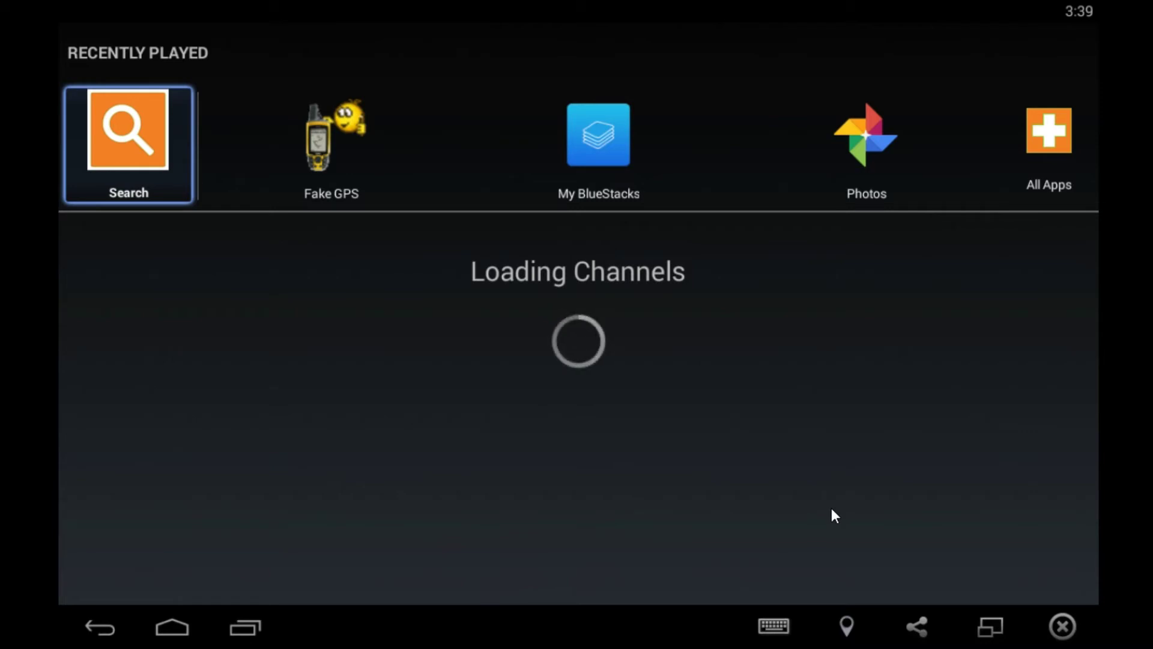
# Open the app search screen, then allow location access for Google apps.
pyautogui.click(156, 110)
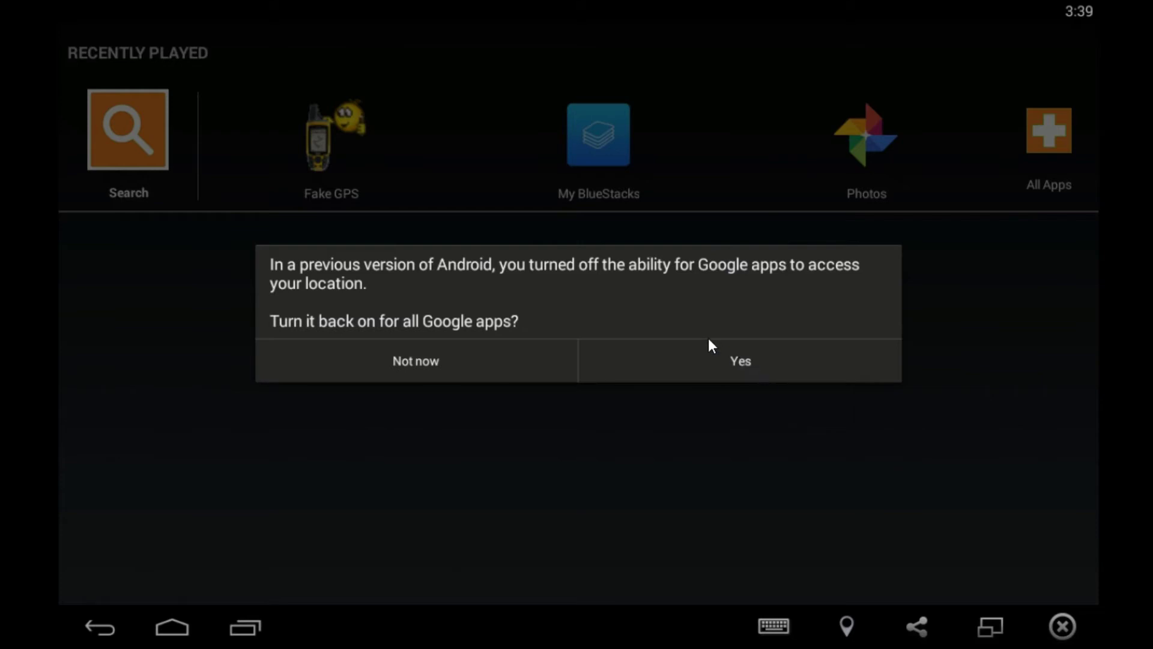
pyautogui.click(728, 346)
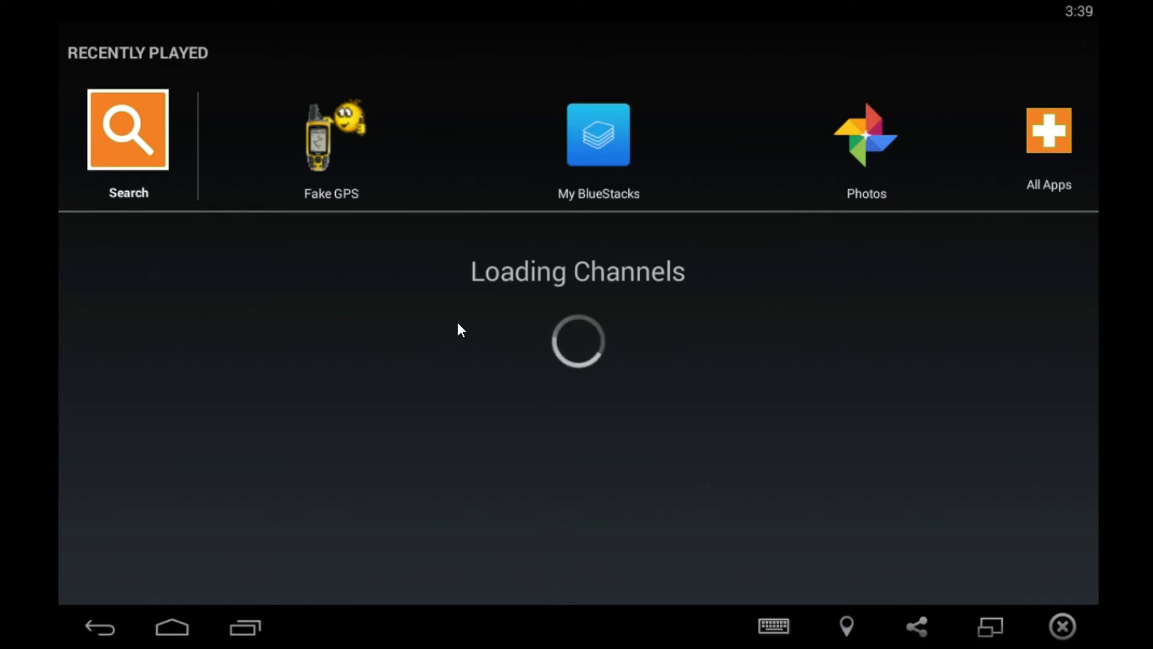
# Search apps for 'Wh' and begin the one-time setup.
pyautogui.click(137, 128)
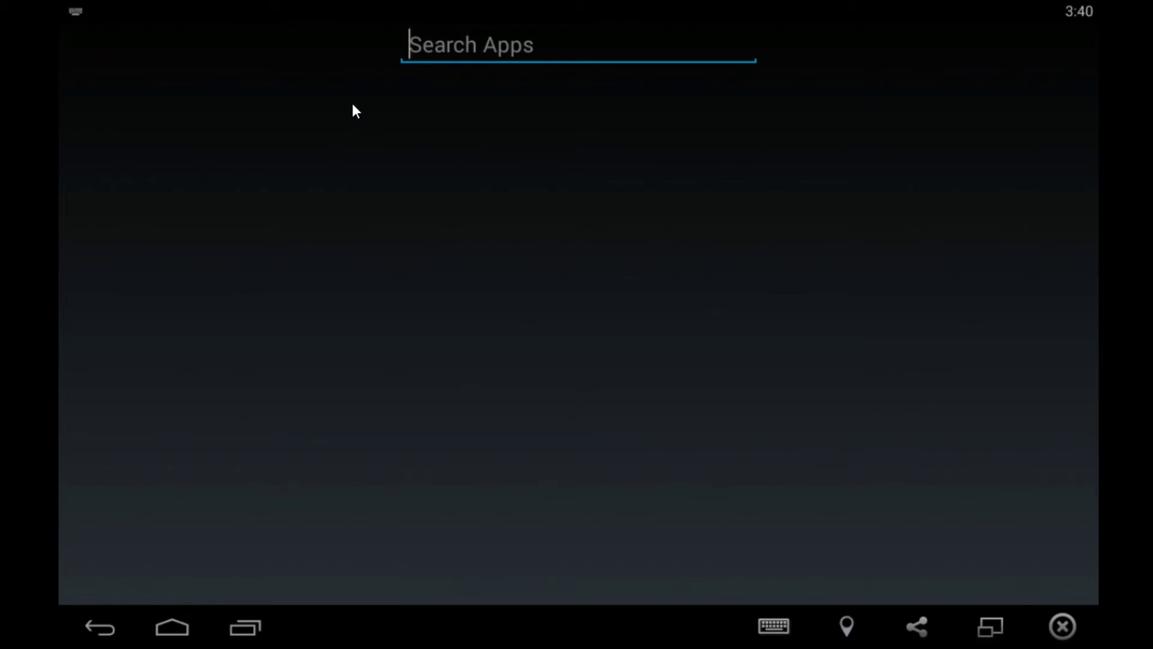
pyautogui.write('W')
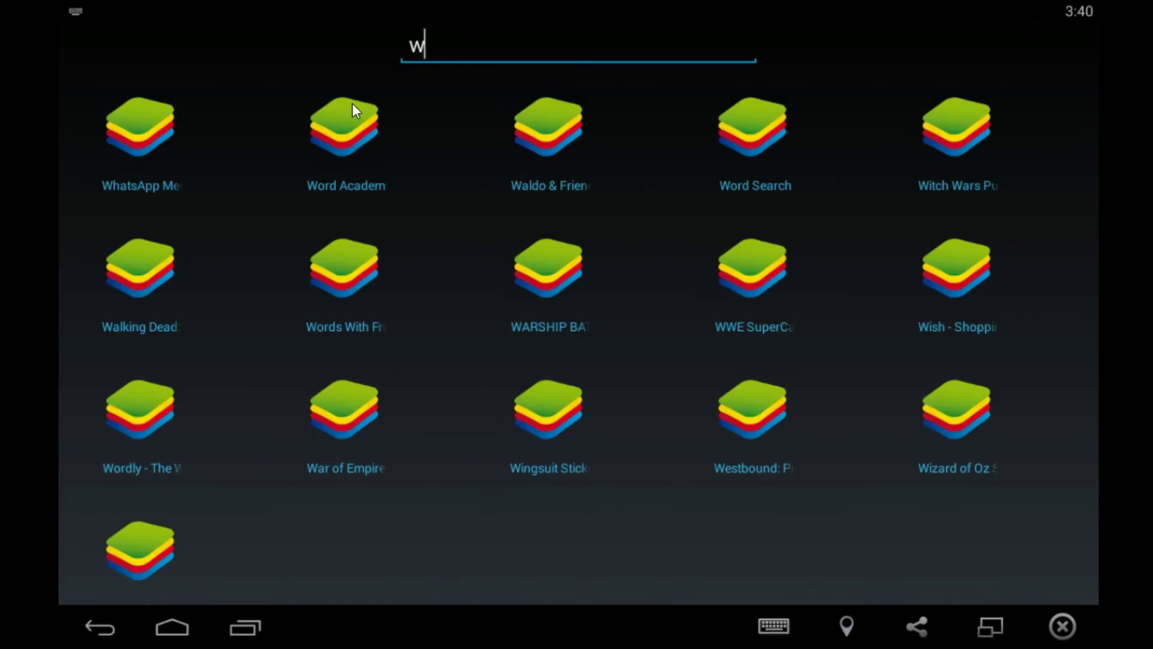
pyautogui.write('h')
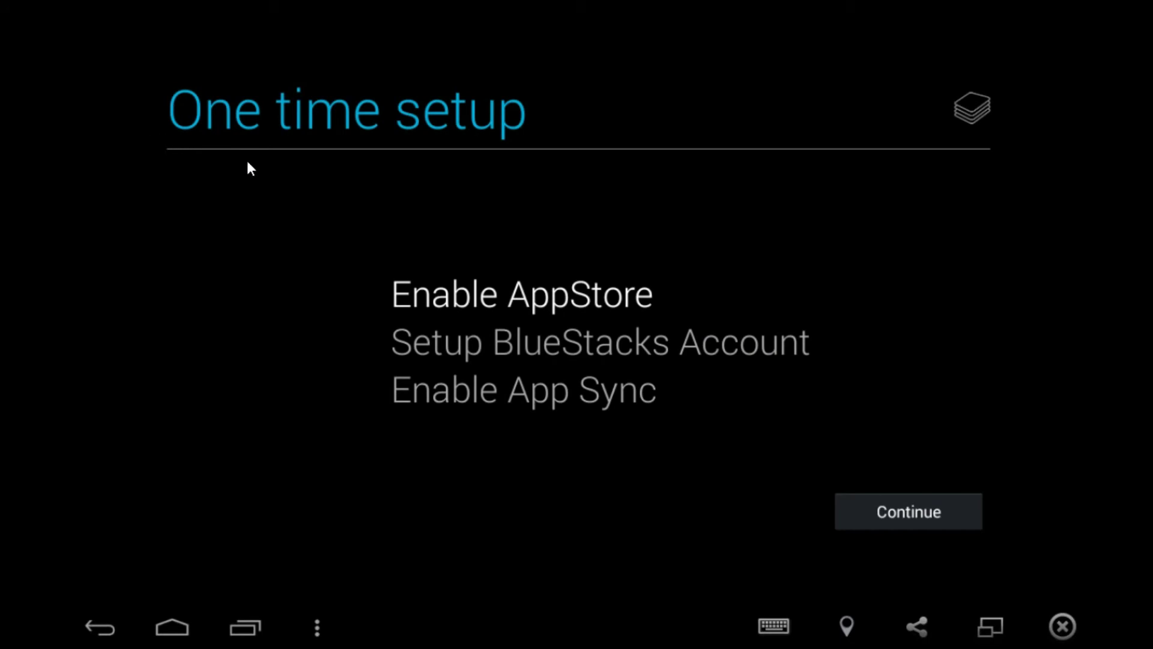
pyautogui.click(884, 517)
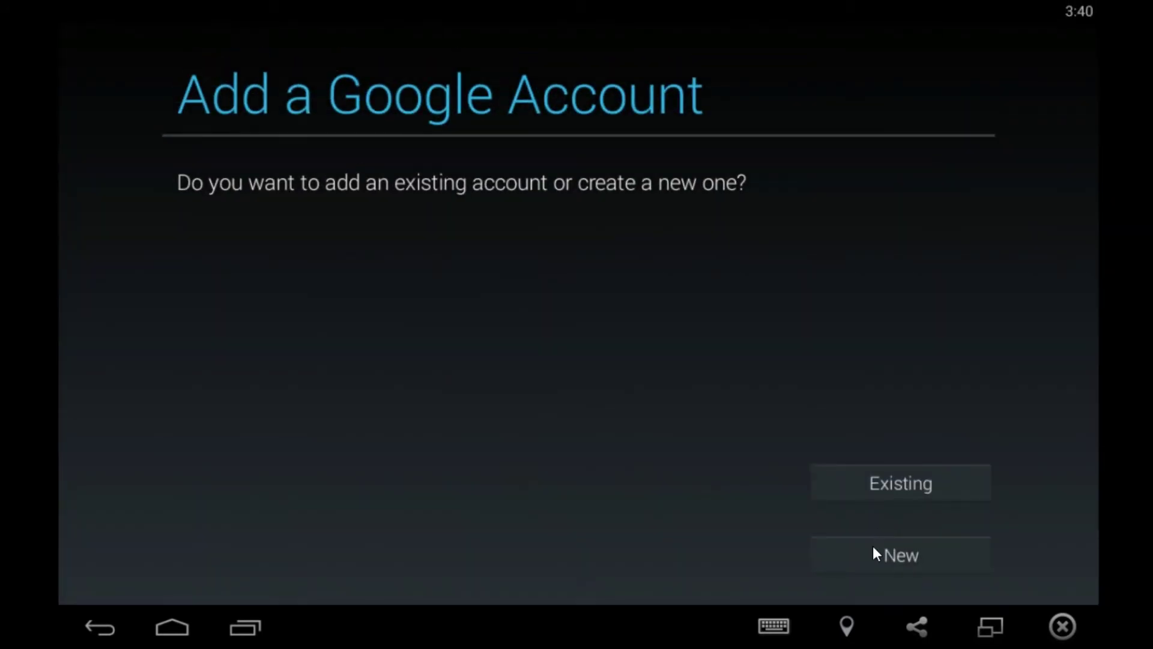
# Sign in with an existing Google account, agree to the terms, and opt out of Play news.
pyautogui.click(891, 486)
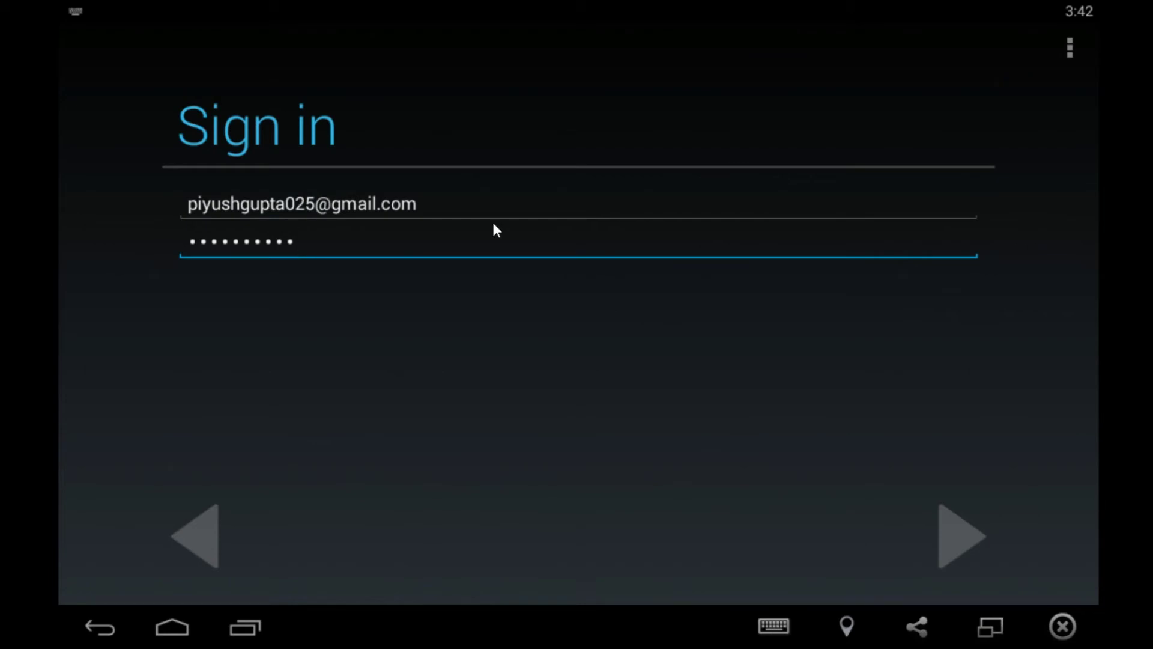
pyautogui.click(971, 530)
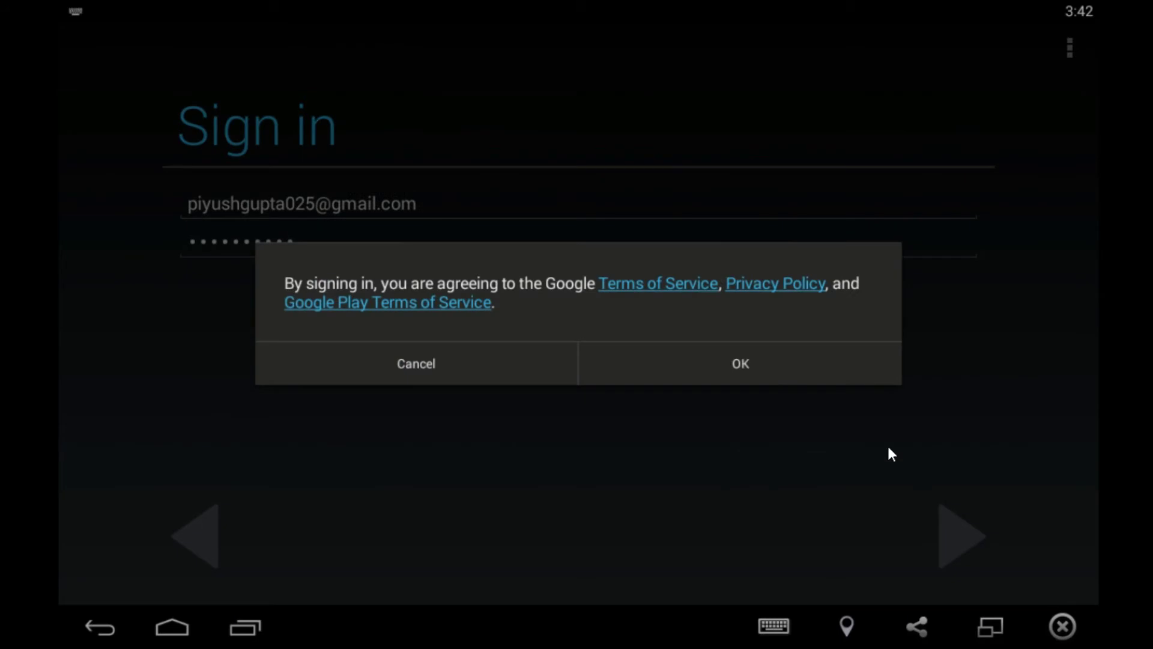
pyautogui.click(774, 366)
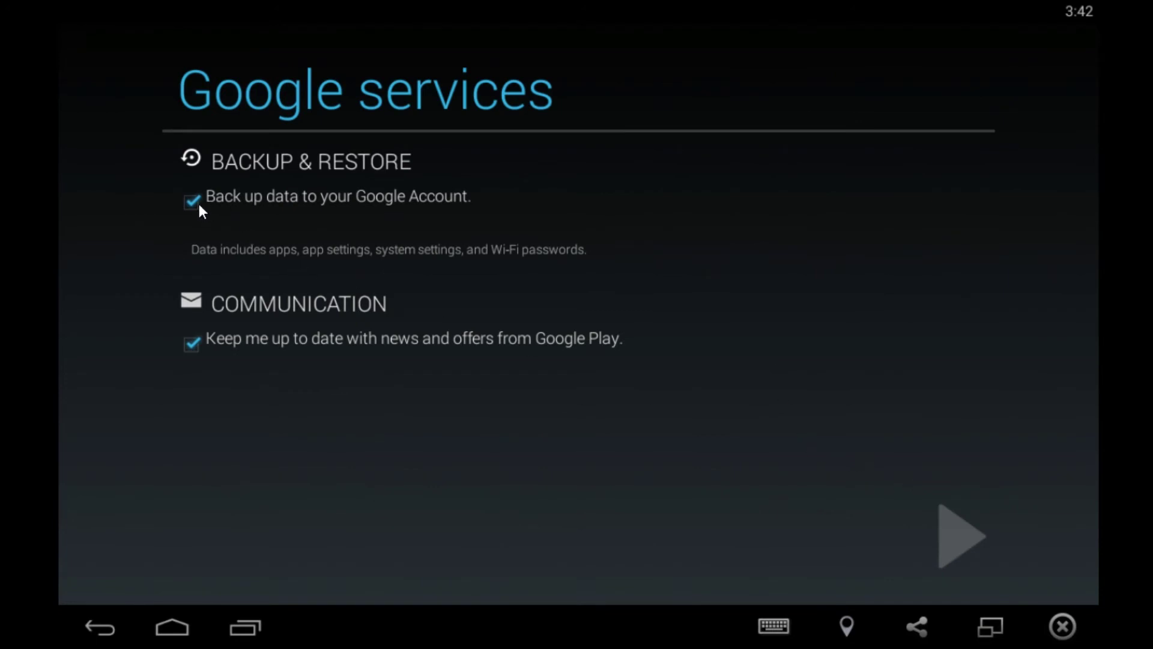
pyautogui.click(287, 371)
pyautogui.click(970, 529)
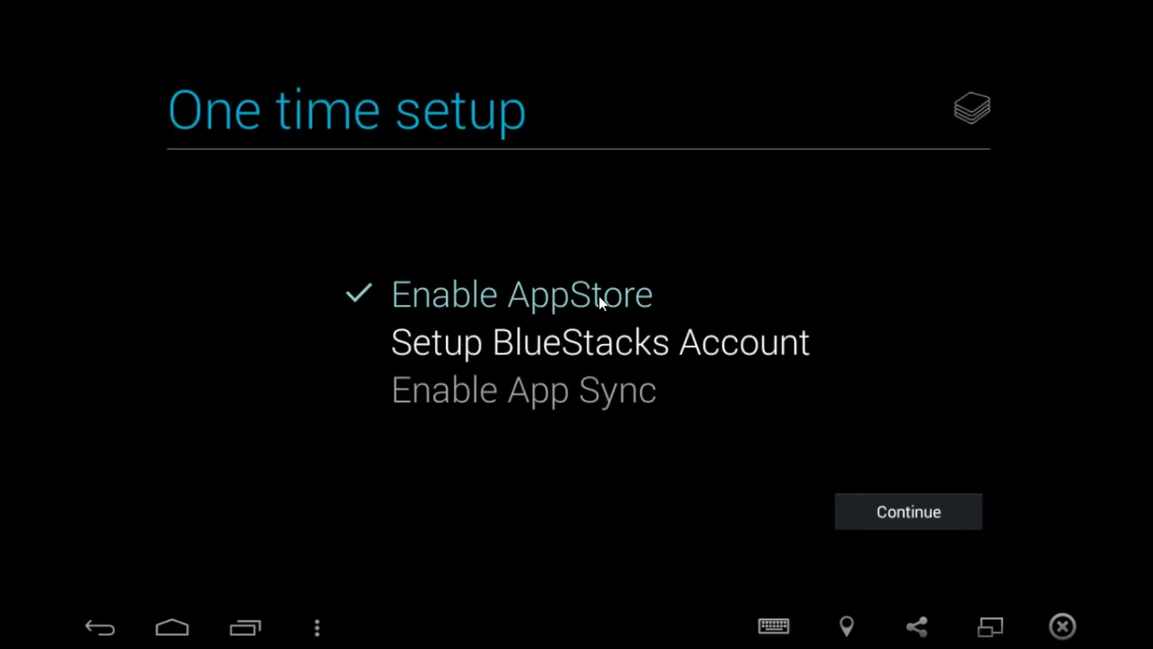
# Add the signed-in Google account as the BlueStacks account.
pyautogui.click(879, 516)
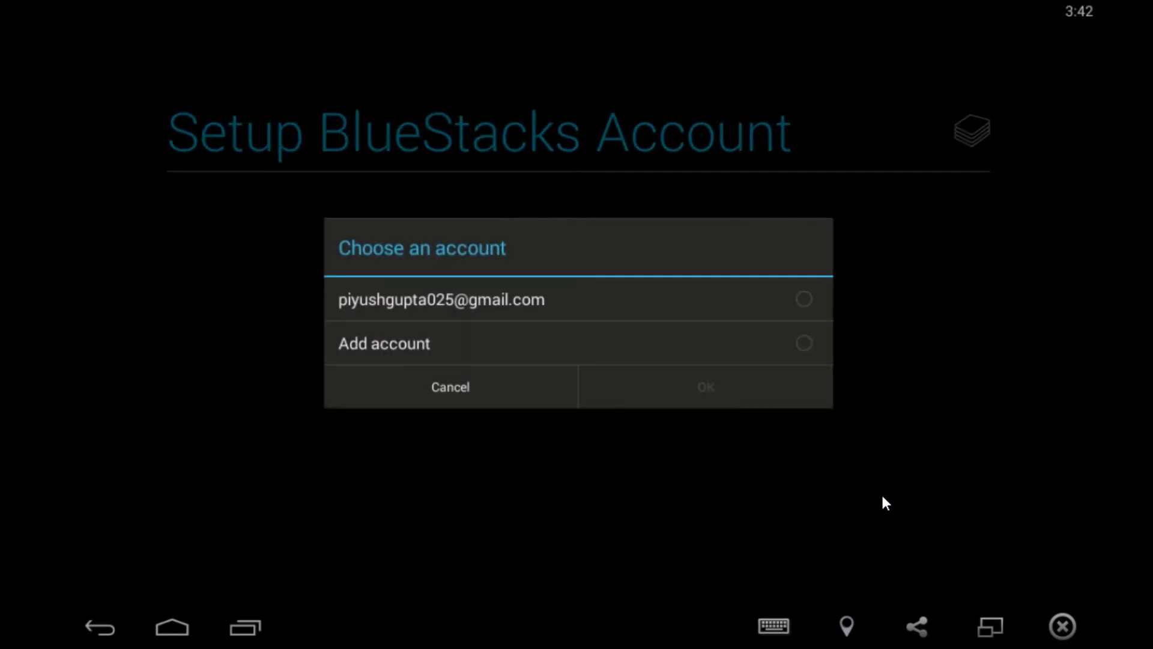
pyautogui.click(774, 299)
pyautogui.click(738, 392)
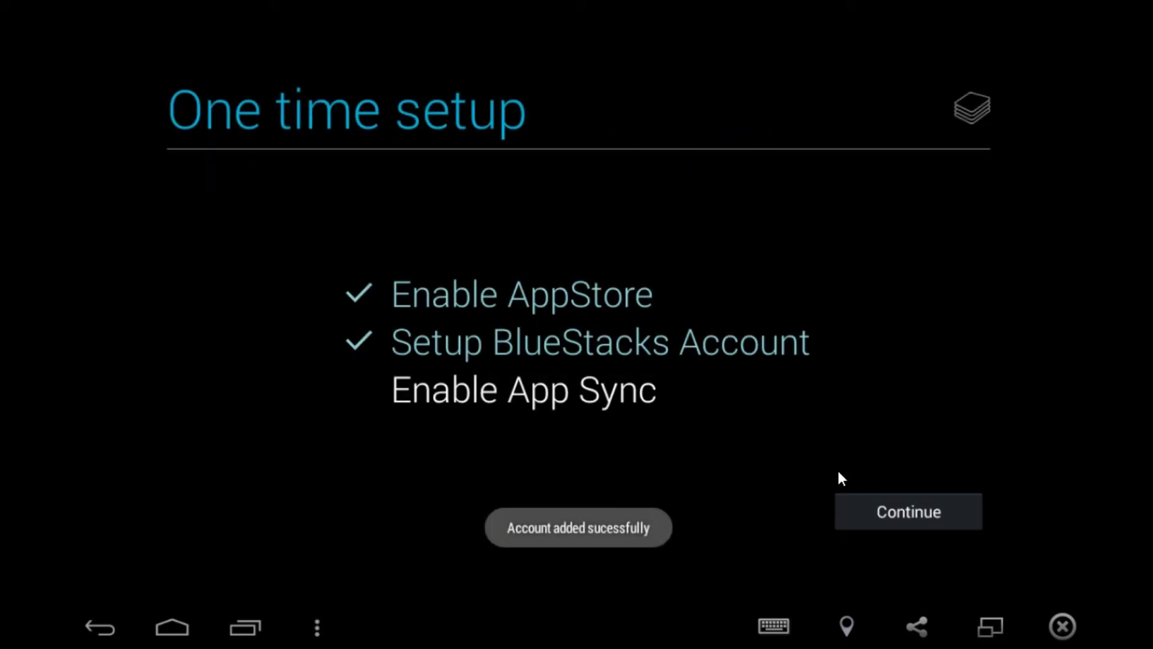
# Sign in to Google Play with the account password to enable App Sync and finish setup.
pyautogui.click(867, 508)
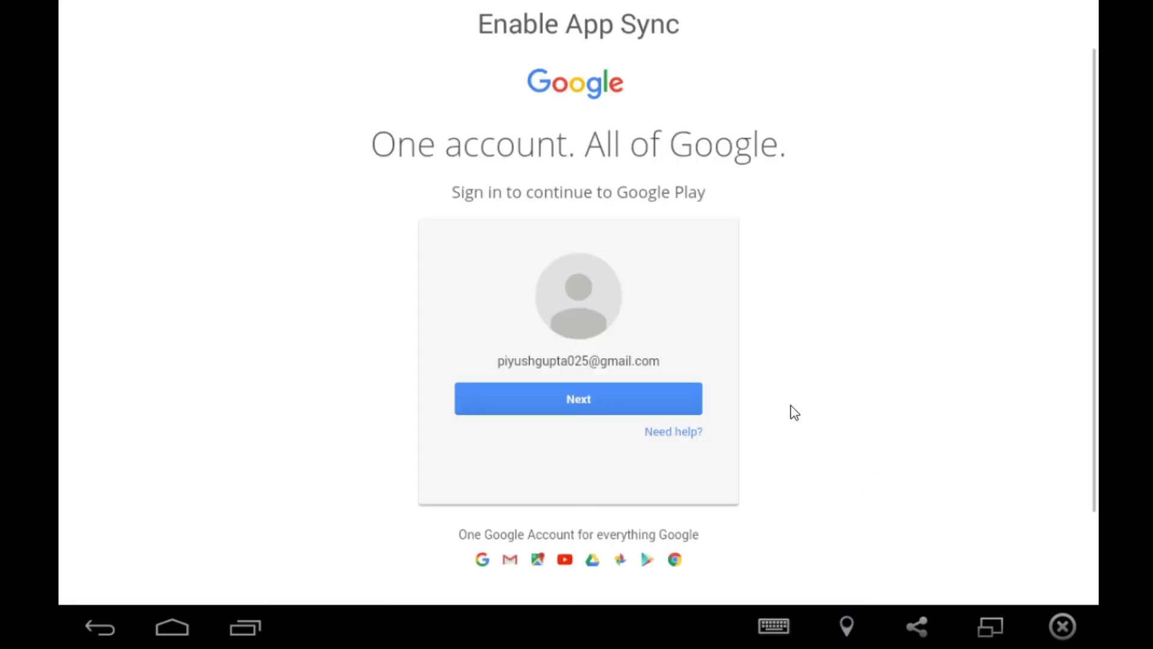
pyautogui.click(613, 367)
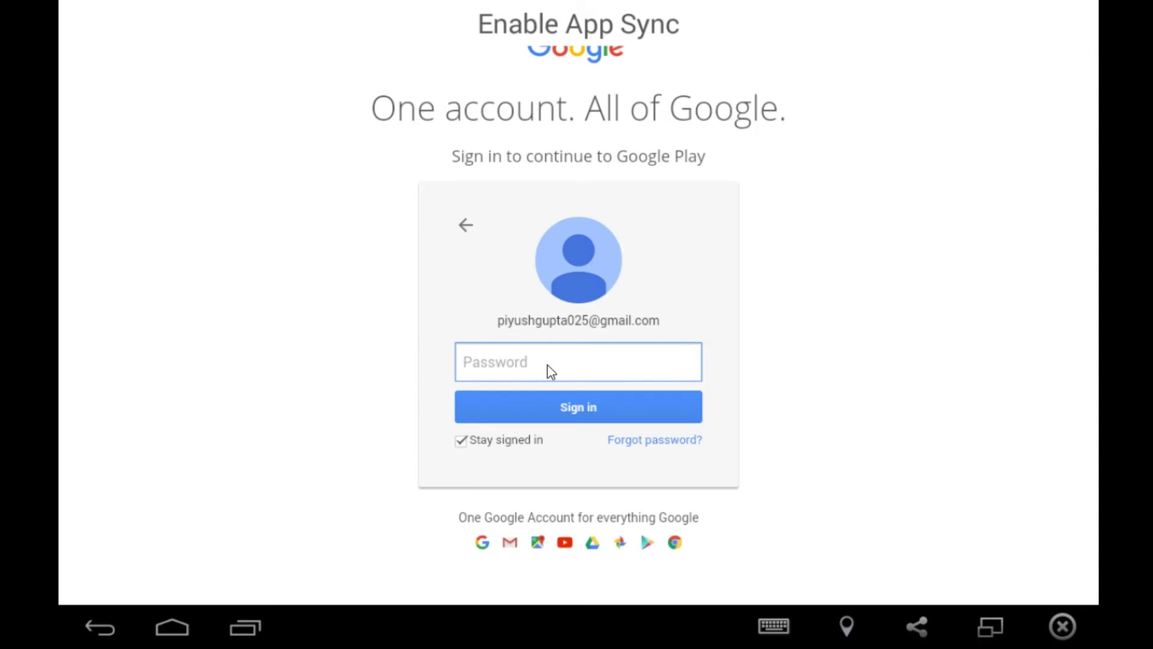
pyautogui.write('8••••••••••')
pyautogui.click(599, 412)
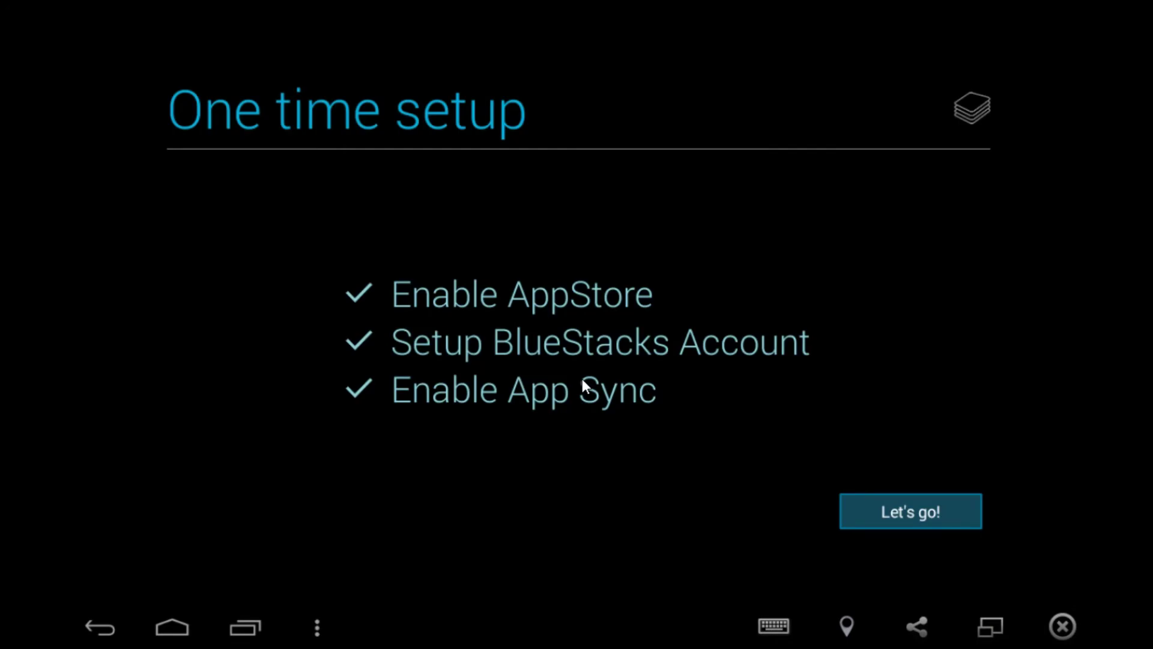
pyautogui.click(912, 520)
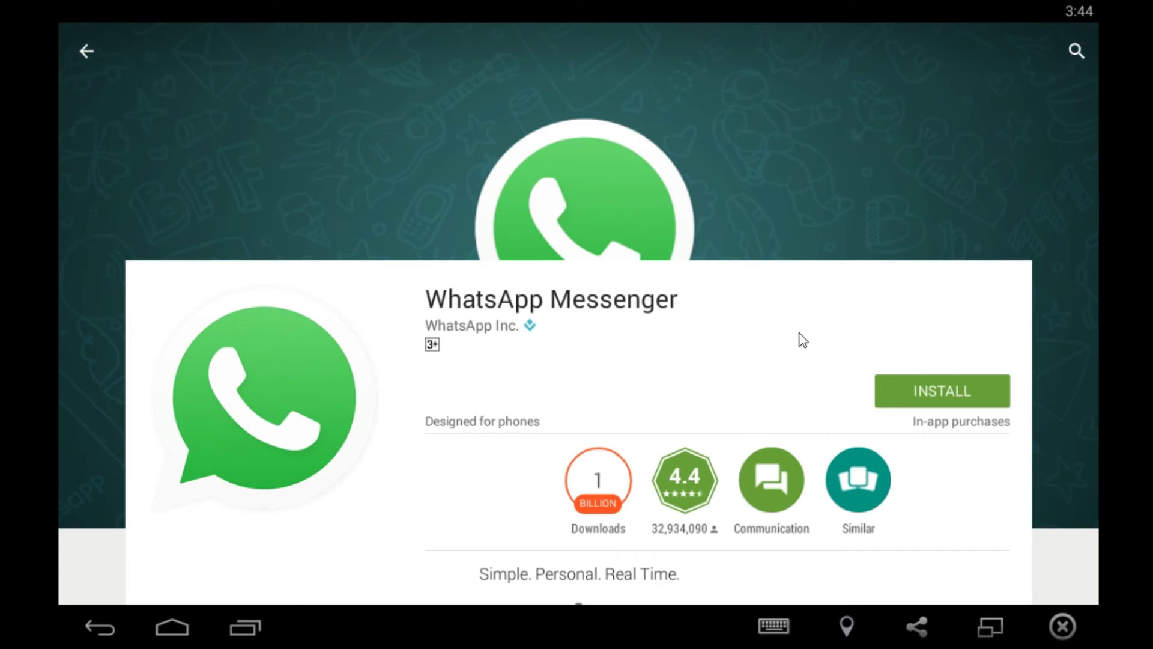
# Install WhatsApp Messenger, accepting its permissions, and wait for the download to complete.
pyautogui.click(895, 393)
pyautogui.click(660, 565)
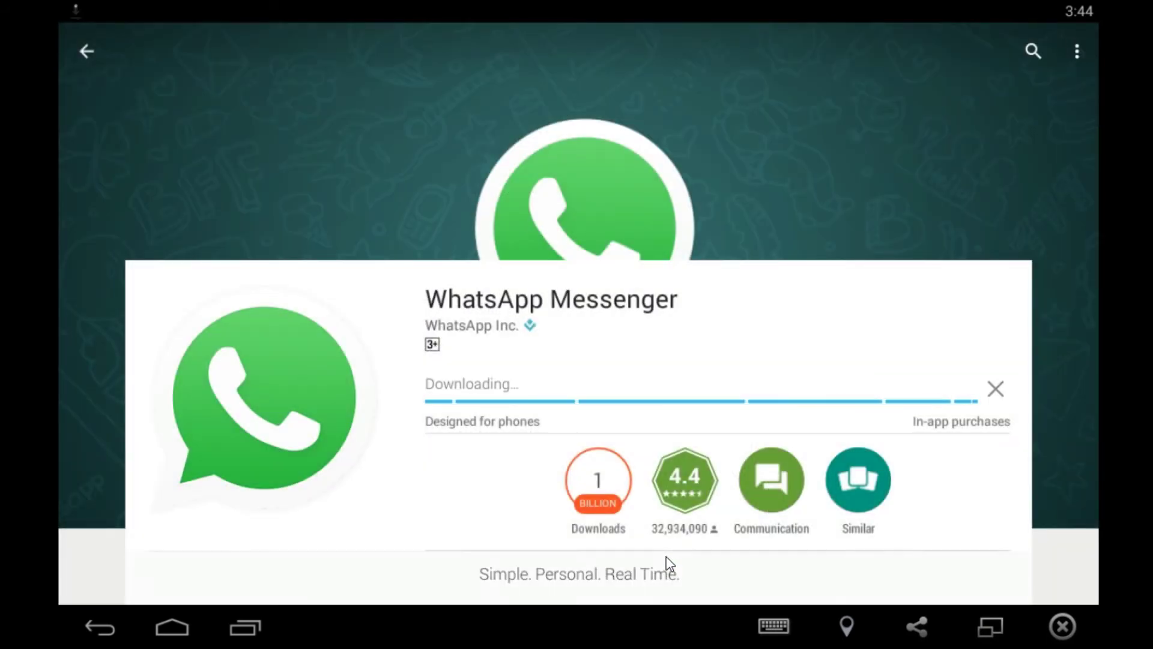
pyautogui.scroll(-5, 666, 560)
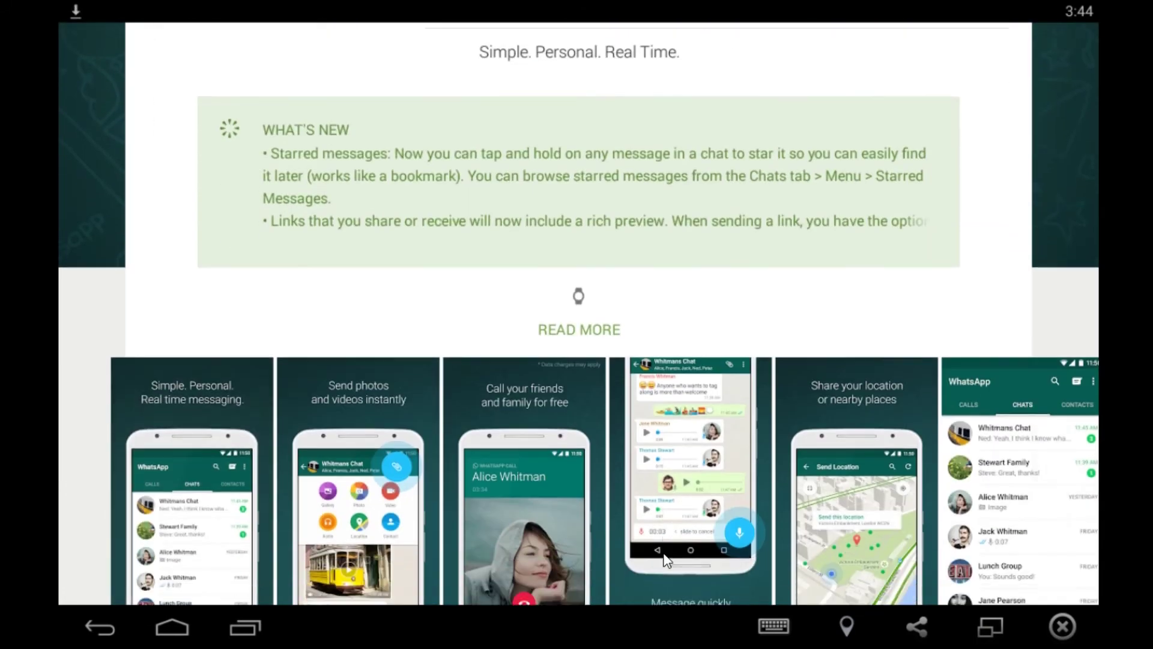
pyautogui.scroll(5, 666, 560)
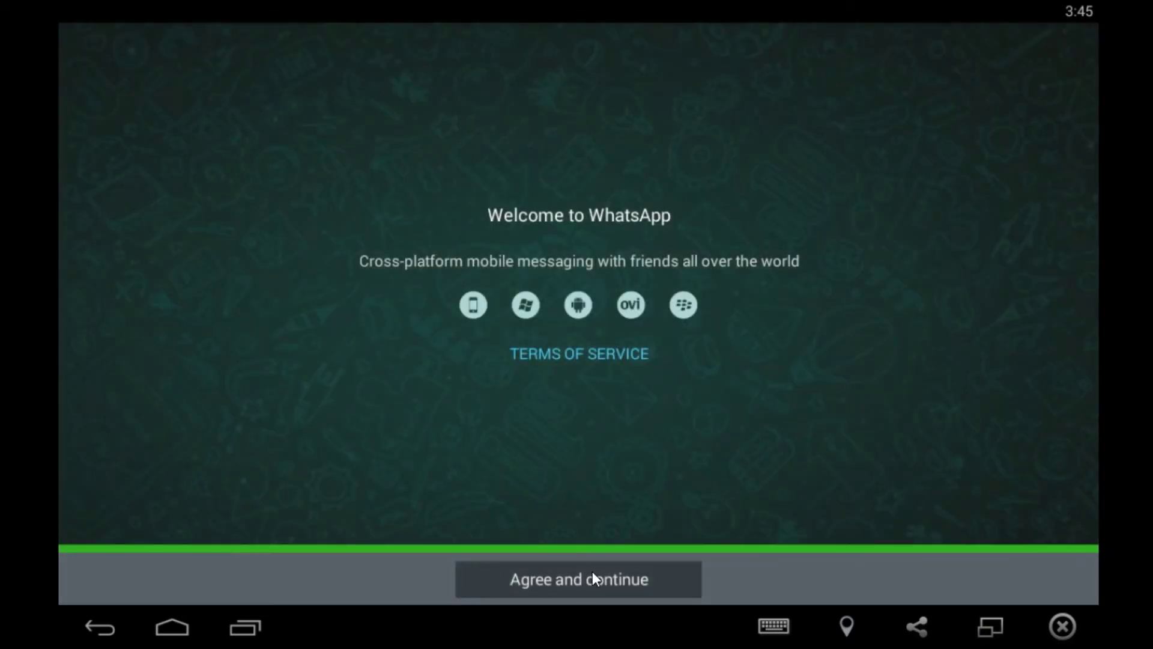
# Accept WhatsApp's terms, change the country code from 81 to 91, and submit the pasted phone number.
pyautogui.click(634, 563)
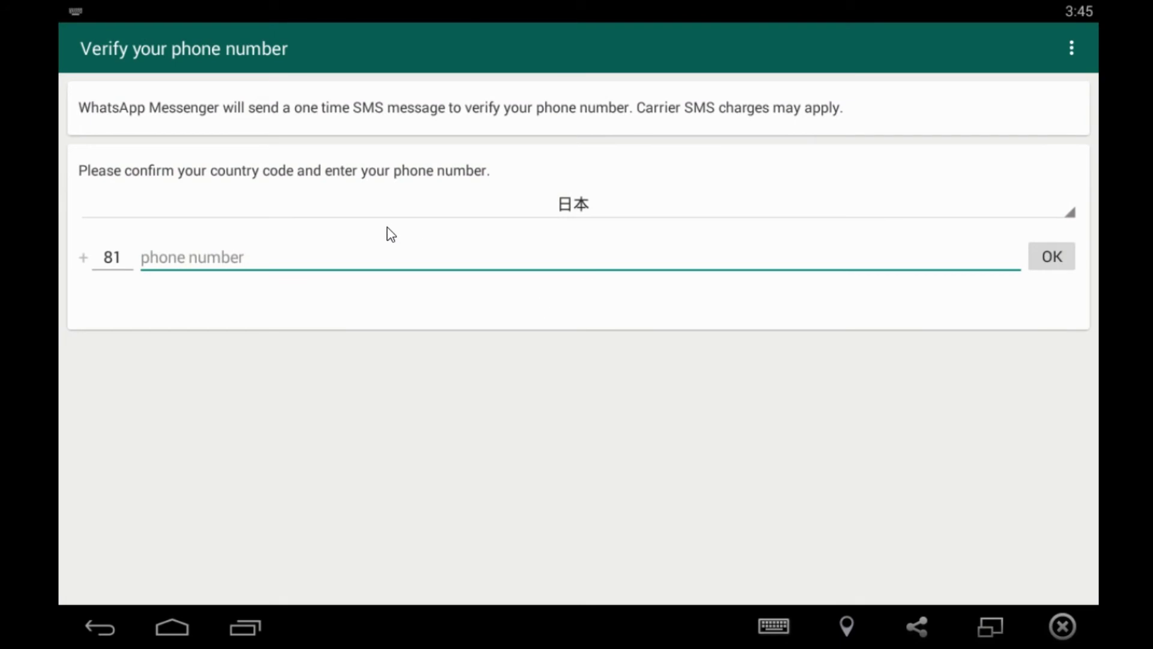
pyautogui.click(104, 257)
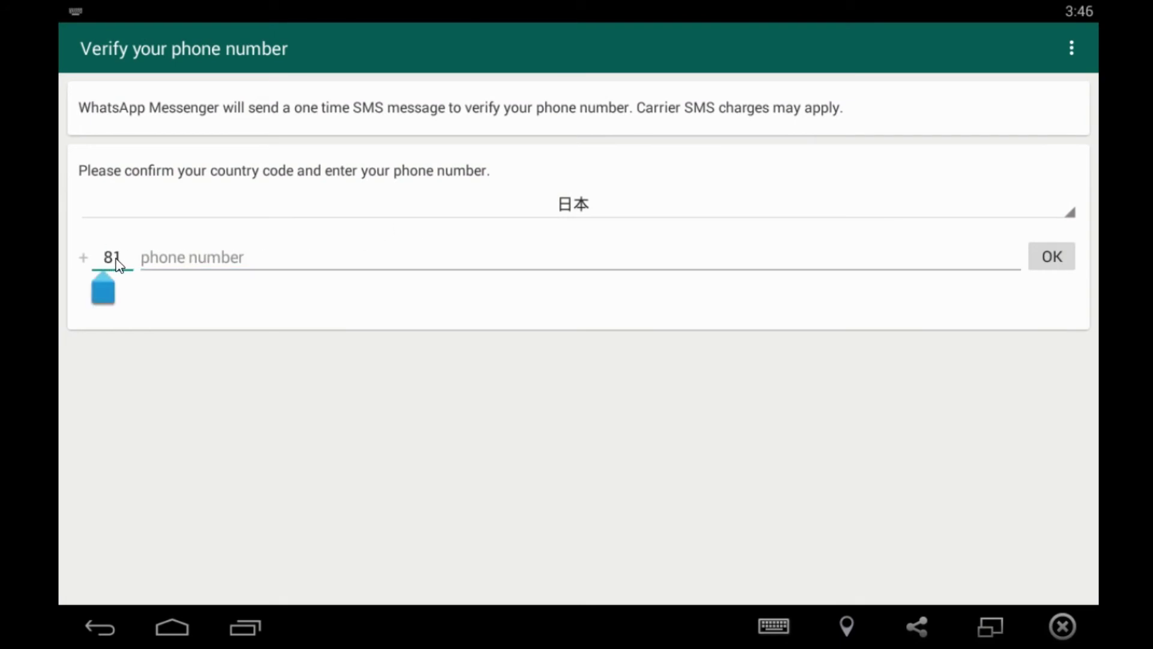
pyautogui.press('Right')
pyautogui.press('Right')
pyautogui.press('BackSpace')
pyautogui.press('BackSpace')
pyautogui.write('91')
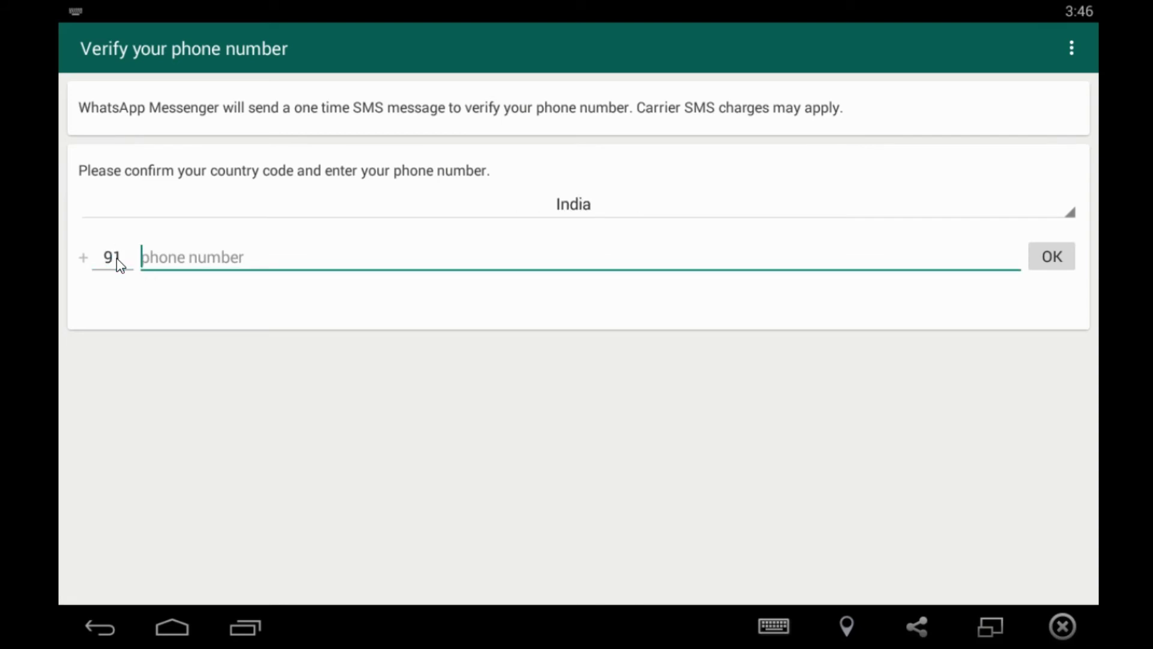
pyautogui.hotkey('ctrl', 'v')
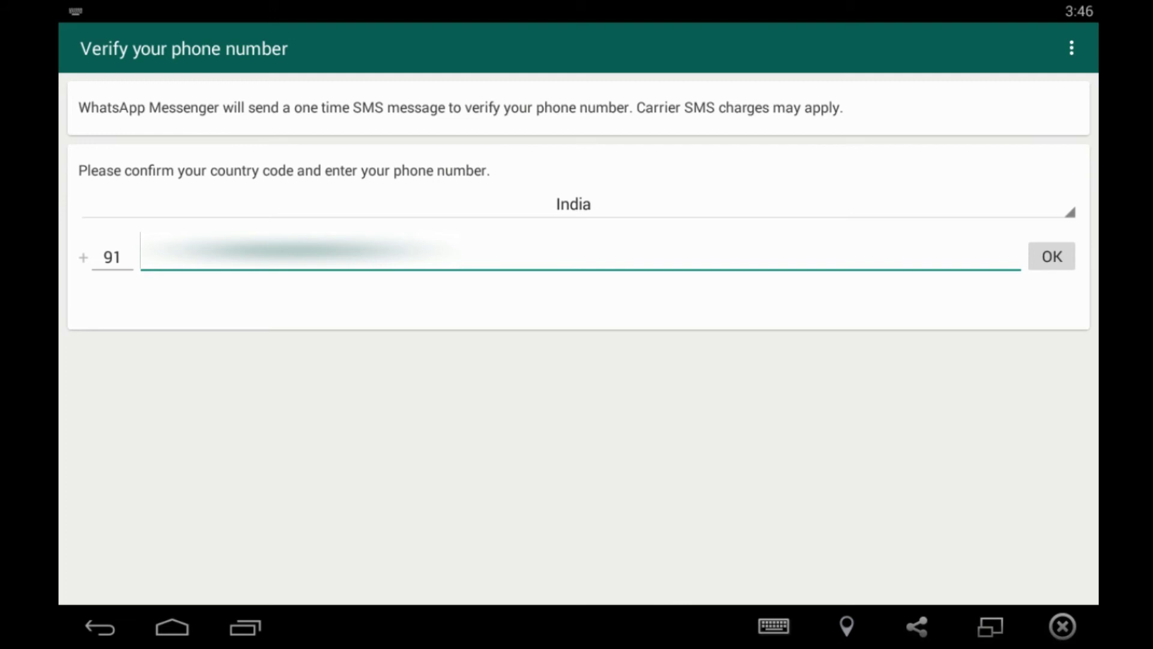
pyautogui.click(1050, 257)
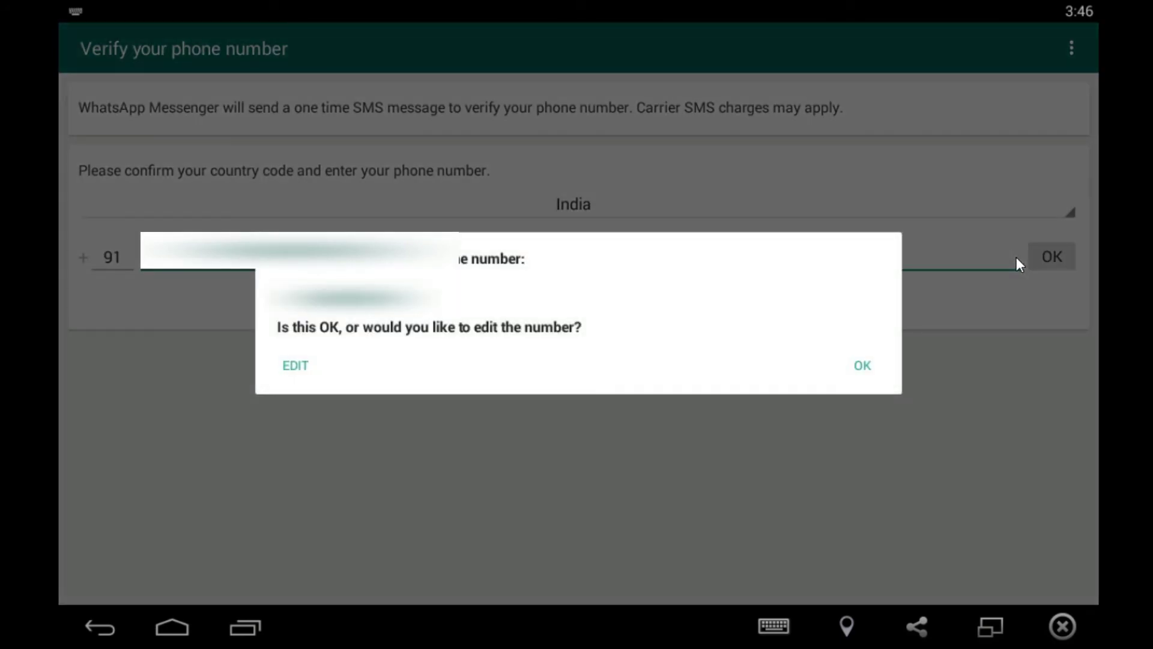
pyautogui.click(861, 366)
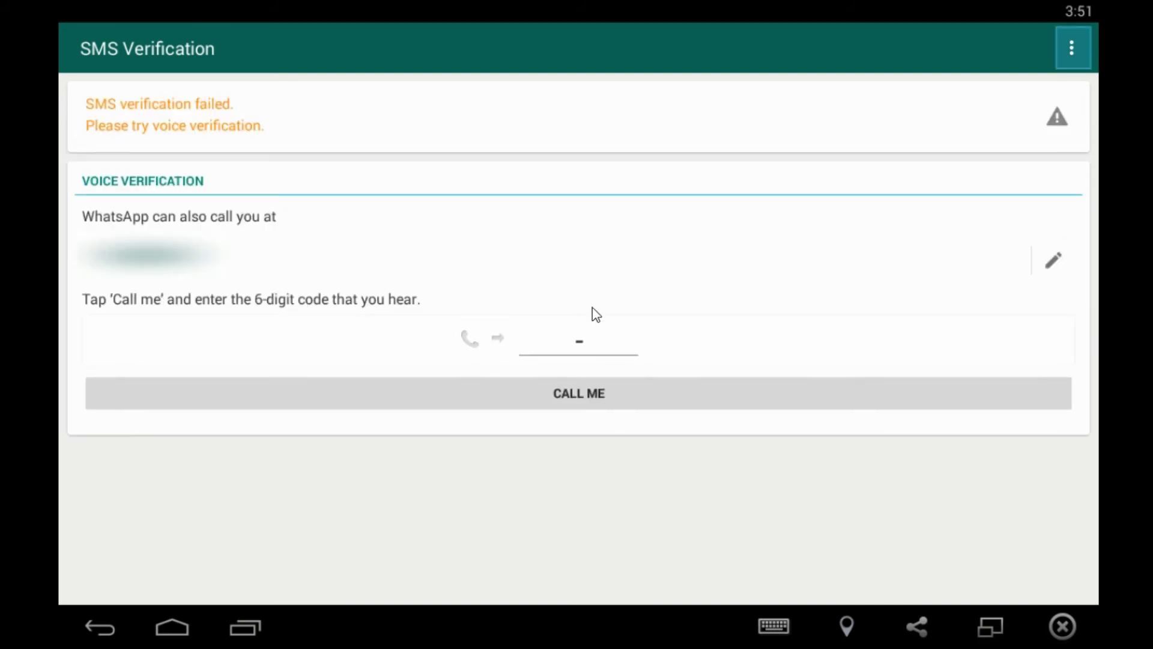
# Enter the voice-call verification code and replace the pre-filled profile name with a new name.
pyautogui.click(549, 338)
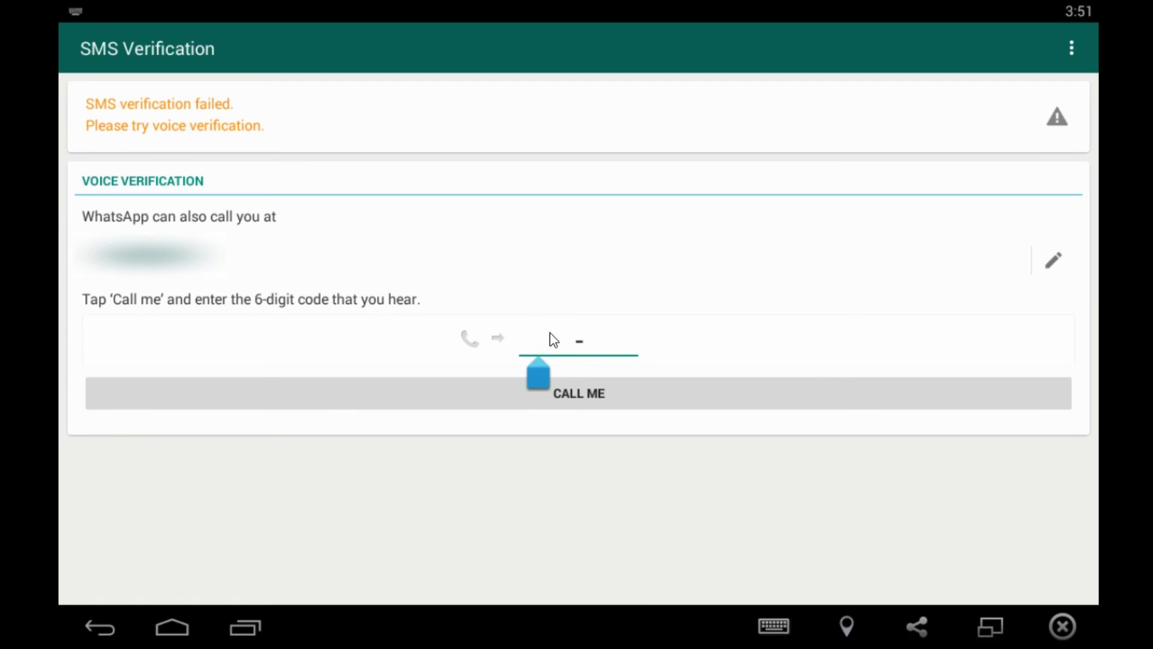
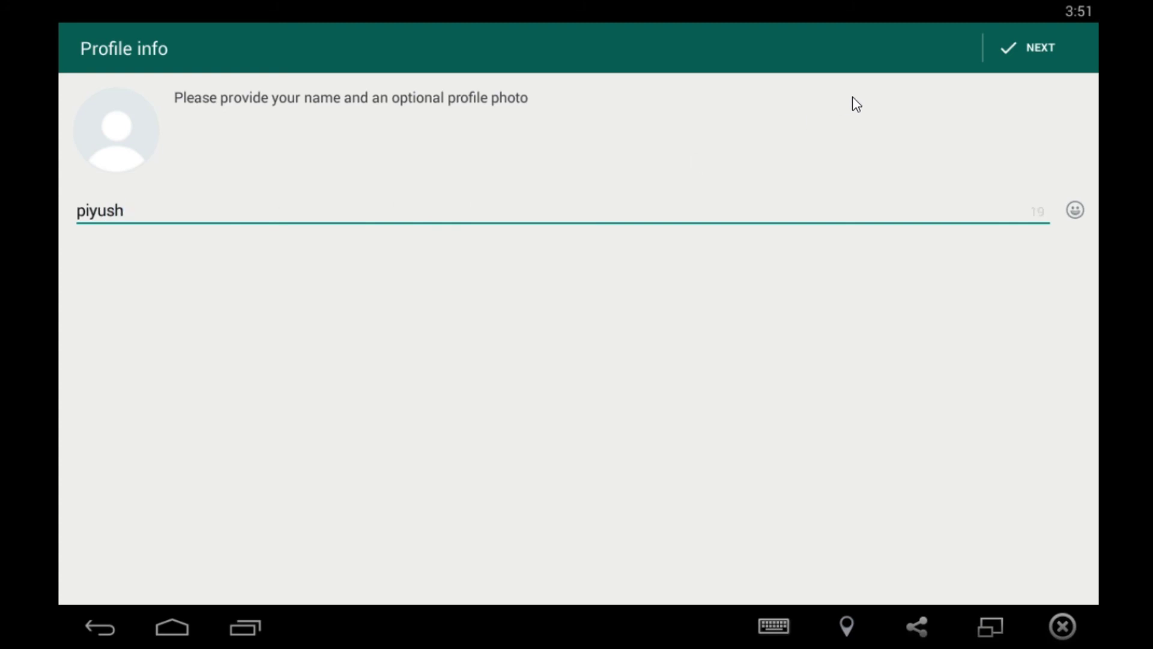
pyautogui.click(1038, 40)
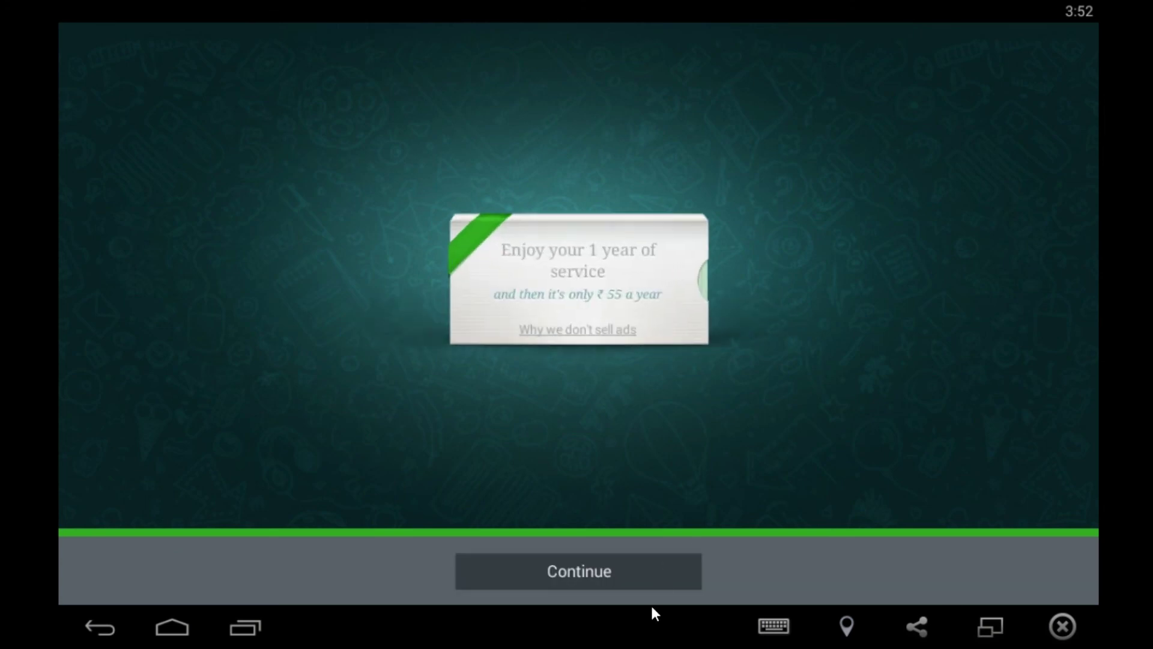
# Continue past the yearly service notice, browse the Contacts list, then view the Calls tab.
pyautogui.click(632, 576)
pyautogui.press('Return')
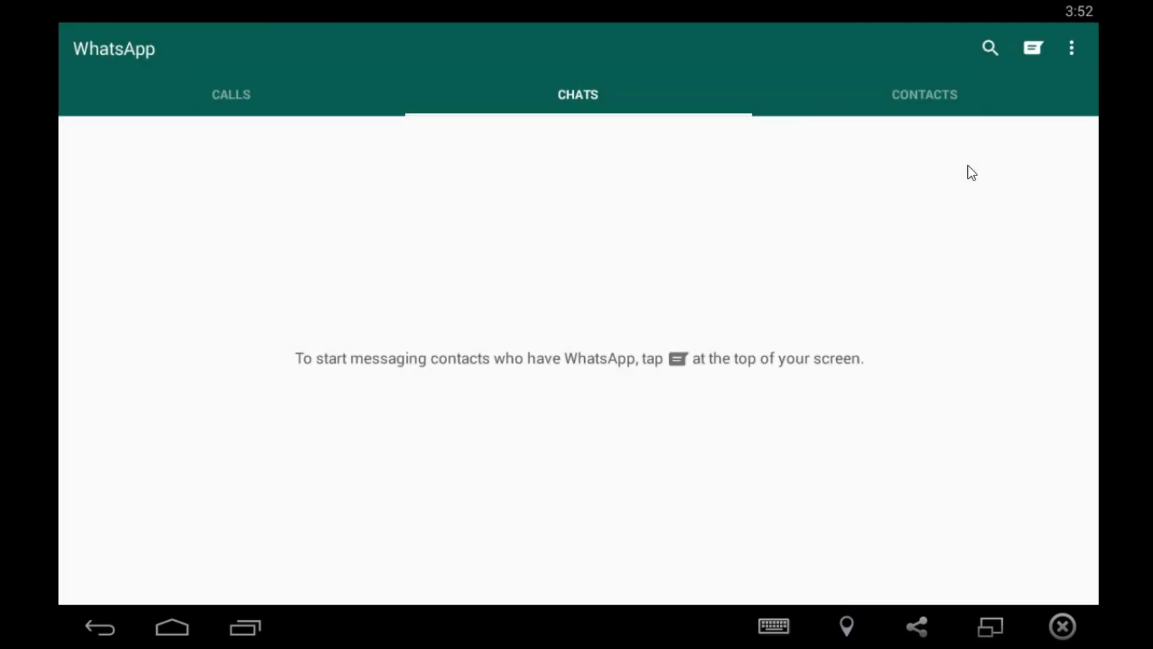
pyautogui.click(888, 112)
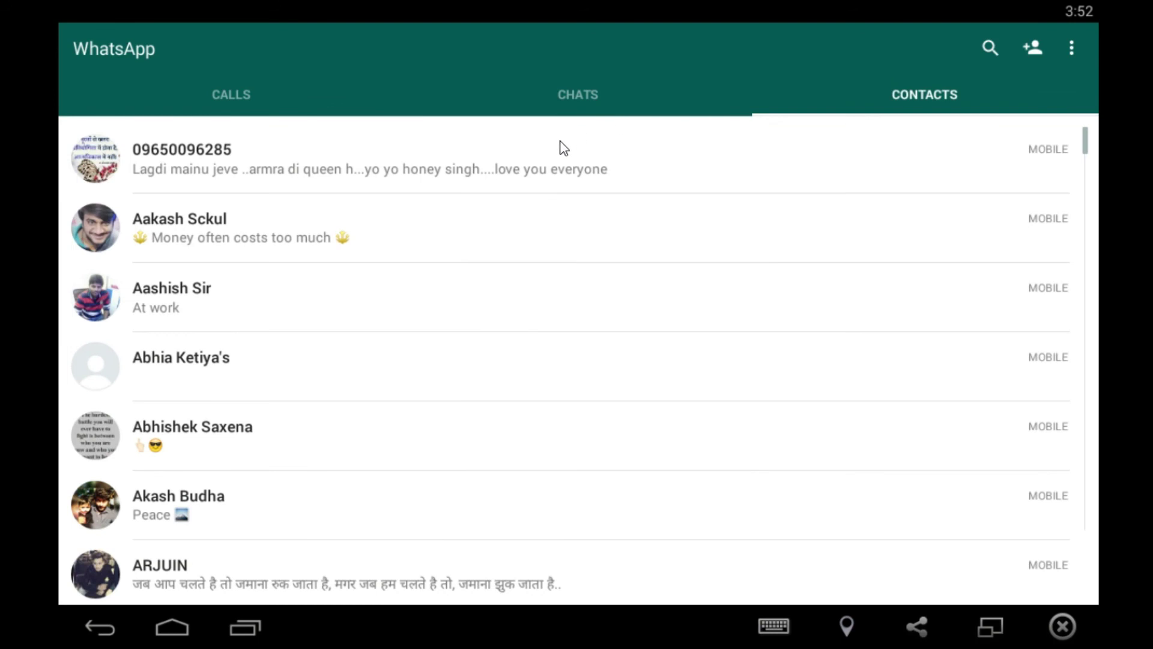
pyautogui.scroll(-2, 538, 251)
pyautogui.scroll(-15, 537, 251)
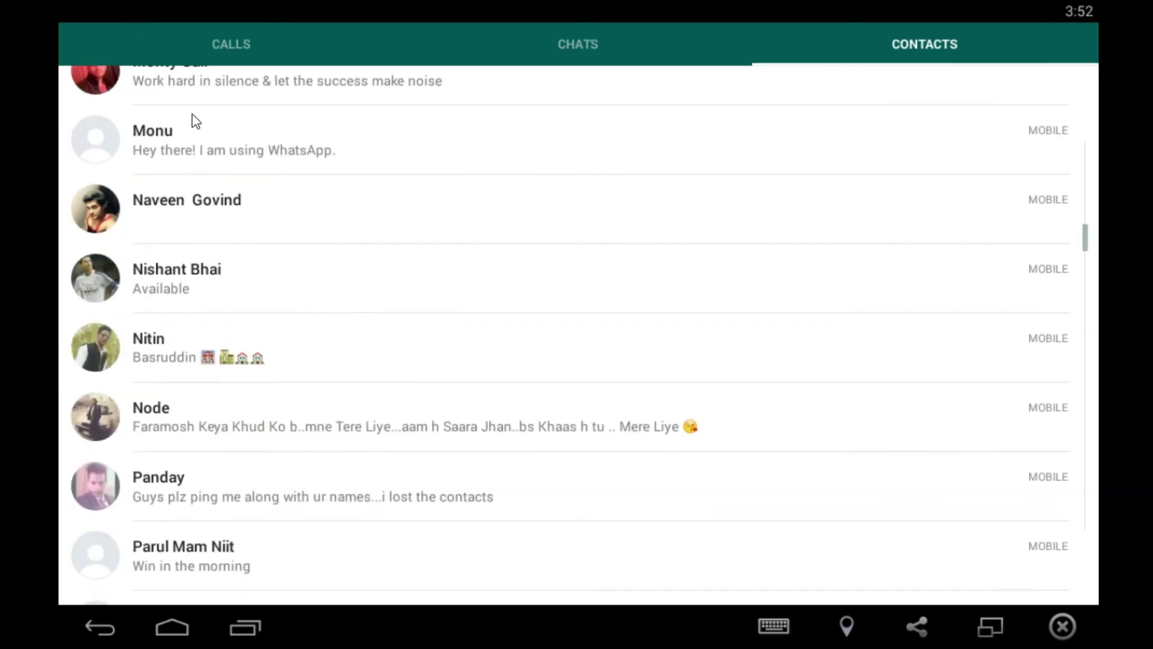
pyautogui.click(222, 57)
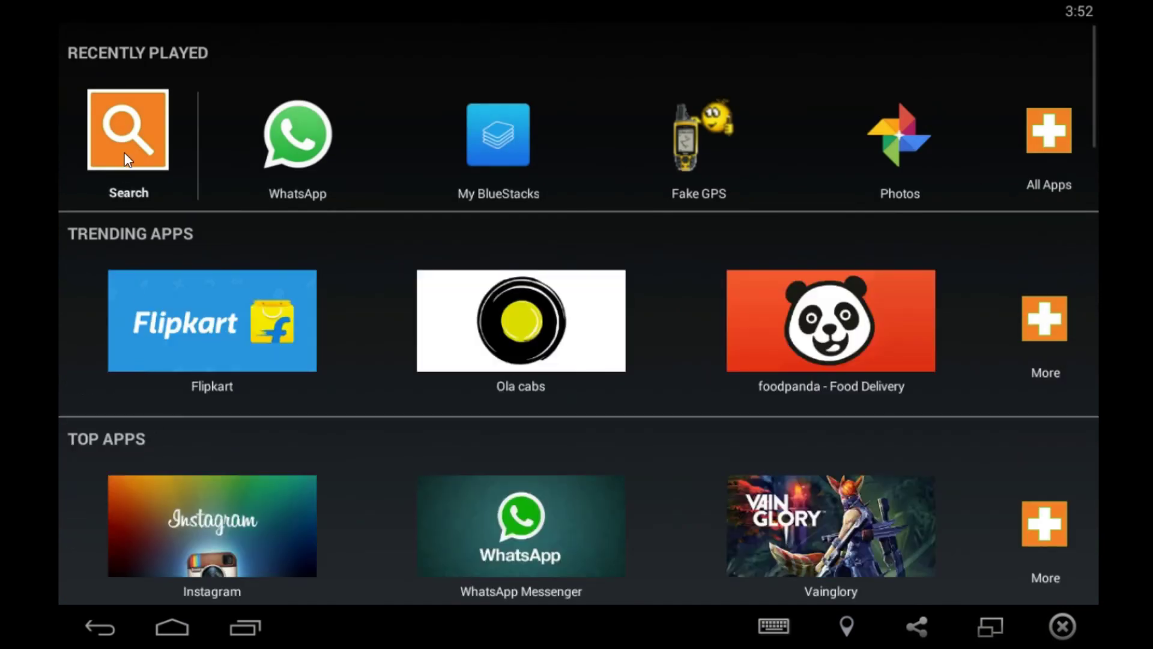
# Search the store for 'face' to reach Facebook's install page, then dismiss its permissions request.
pyautogui.click(126, 159)
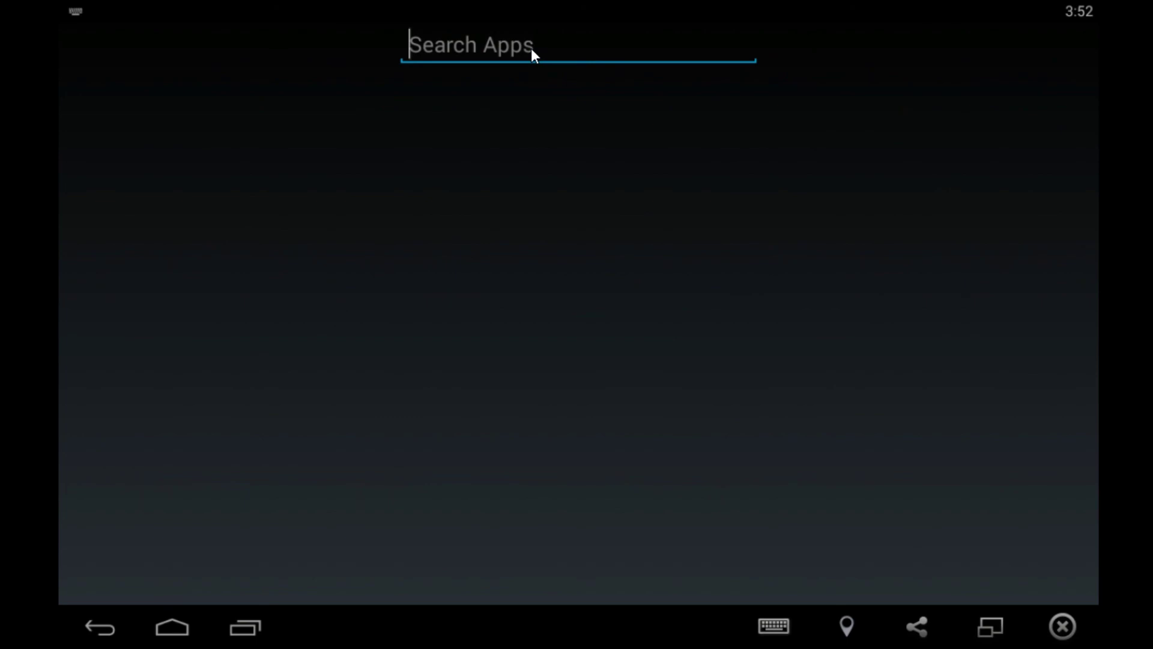
pyautogui.write('face')
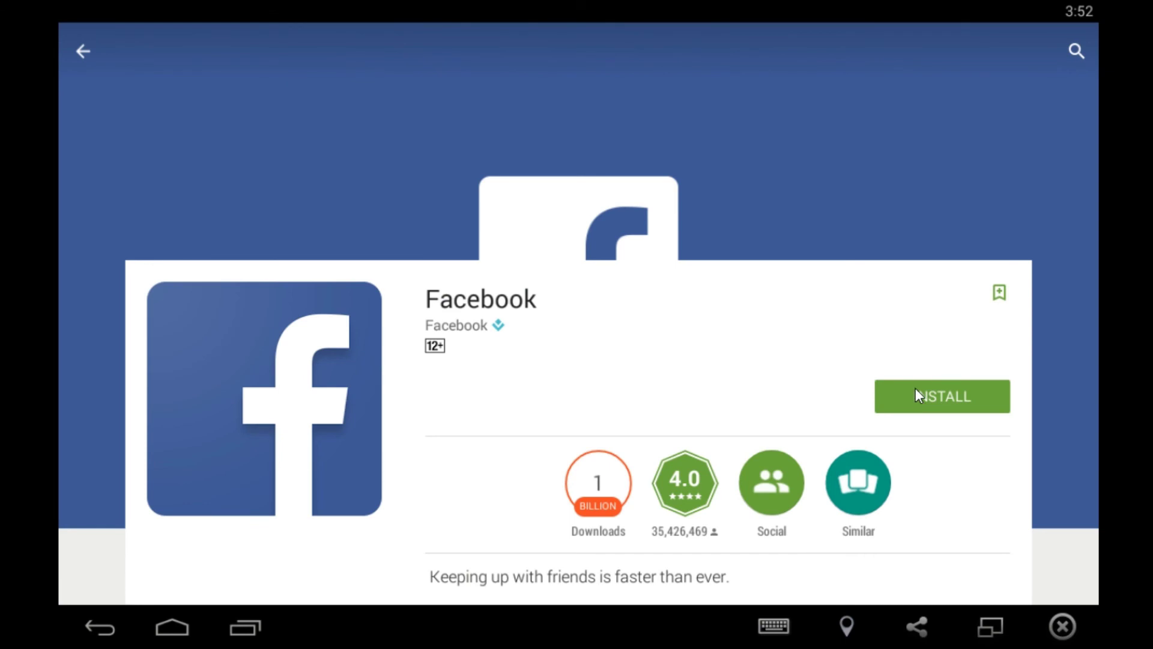
pyautogui.click(829, 304)
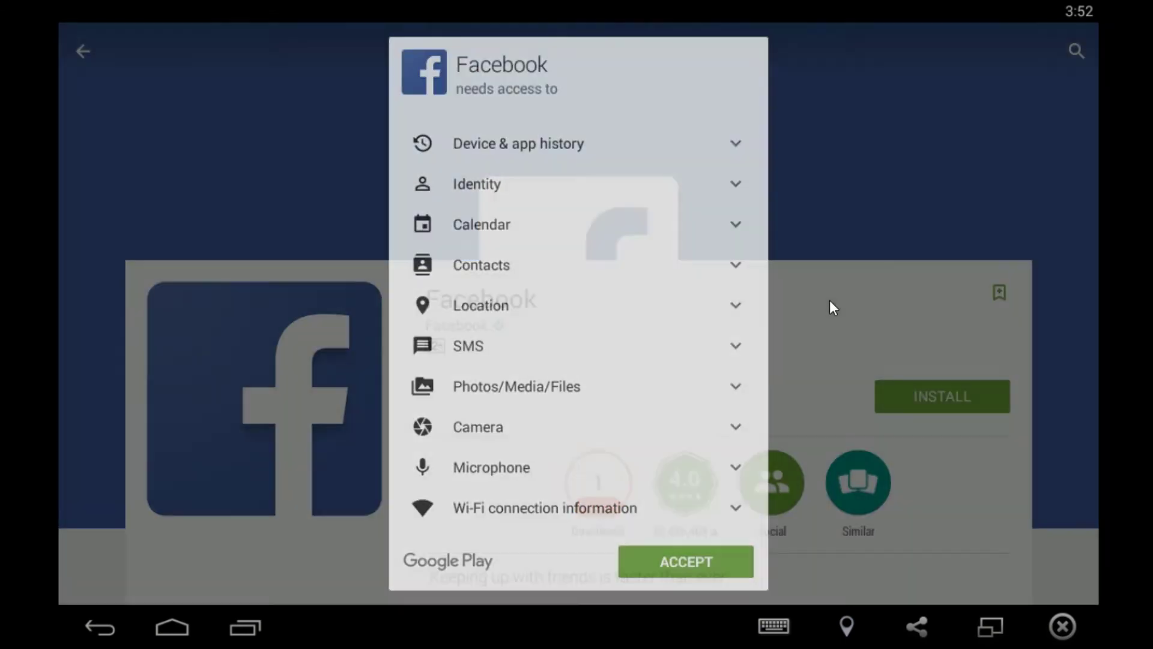